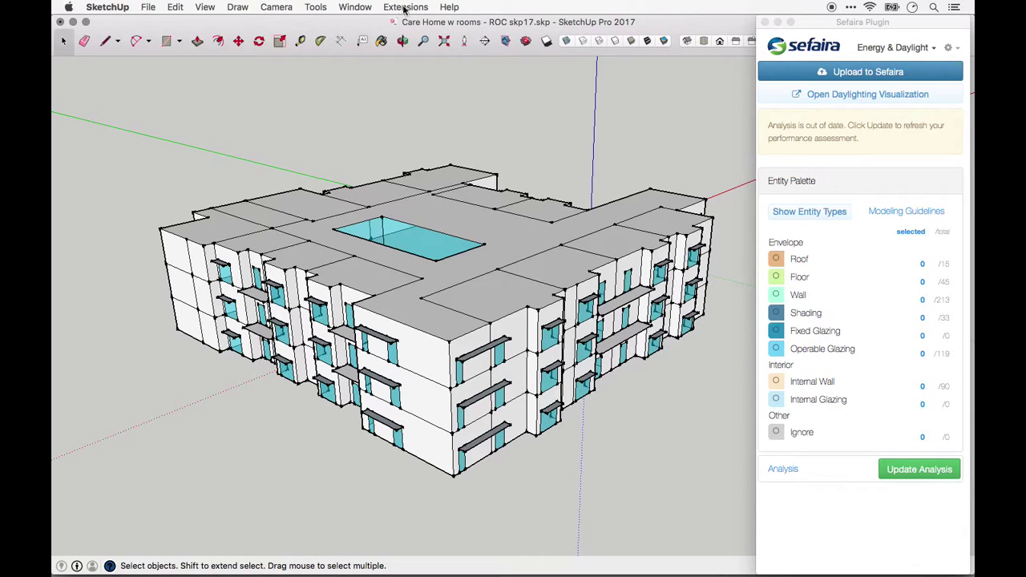
# Show the Model Info statistics, reading 1,408 edges and 515 faces
pyautogui.click(356, 8)
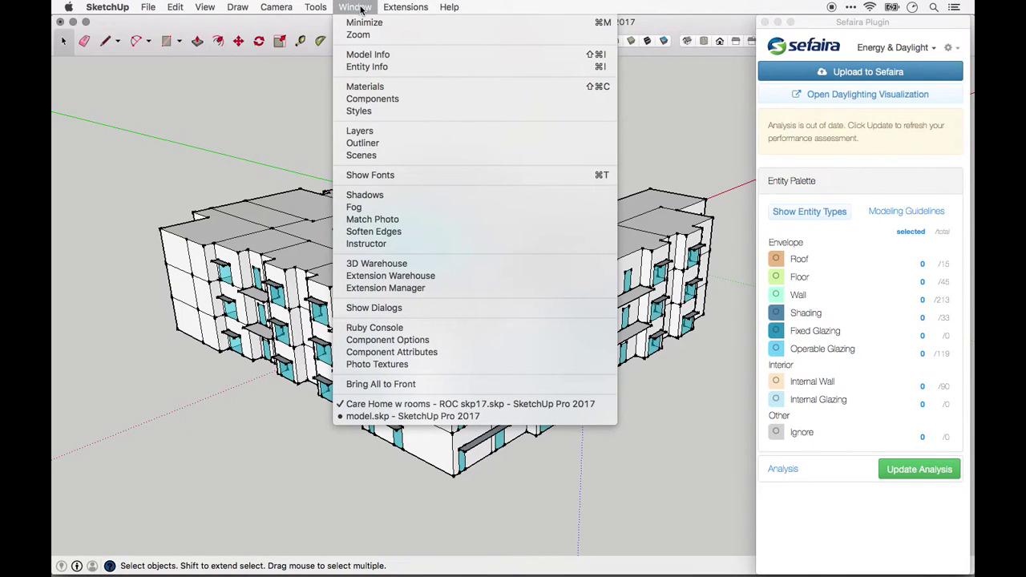
pyautogui.click(378, 58)
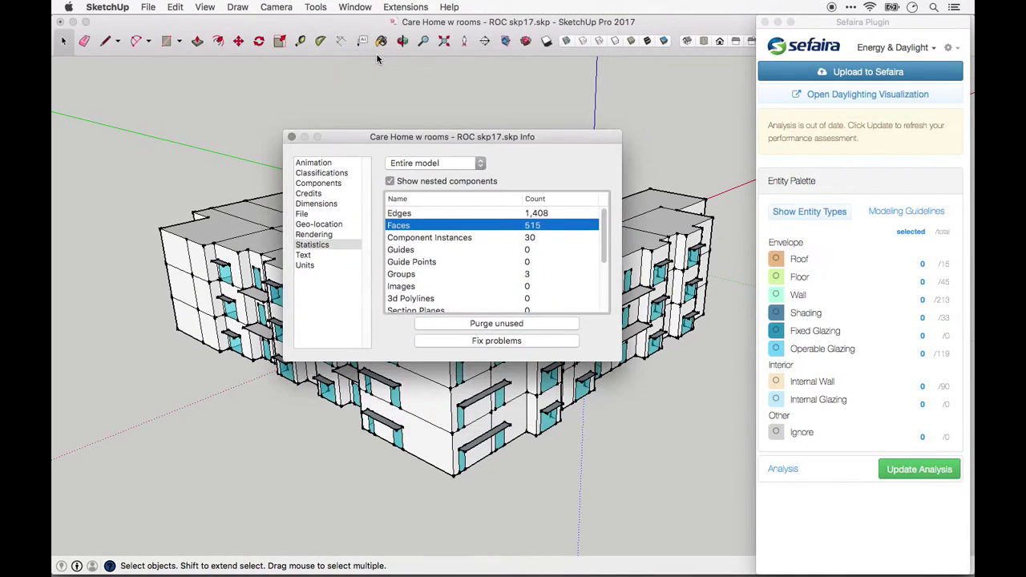
pyautogui.click(312, 249)
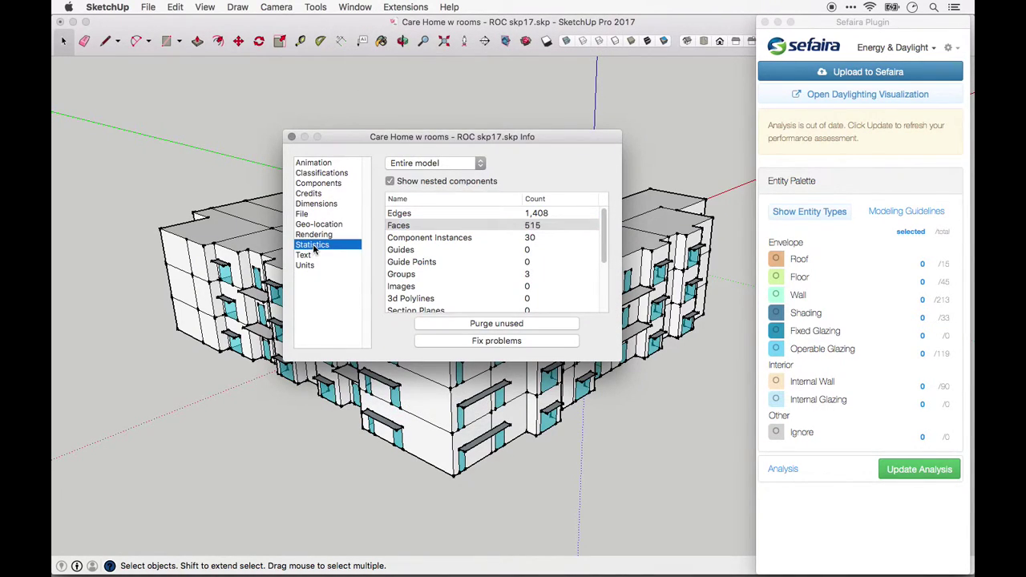
pyautogui.click(553, 227)
pyautogui.moveTo(553, 142); pyautogui.dragTo(402, 95)
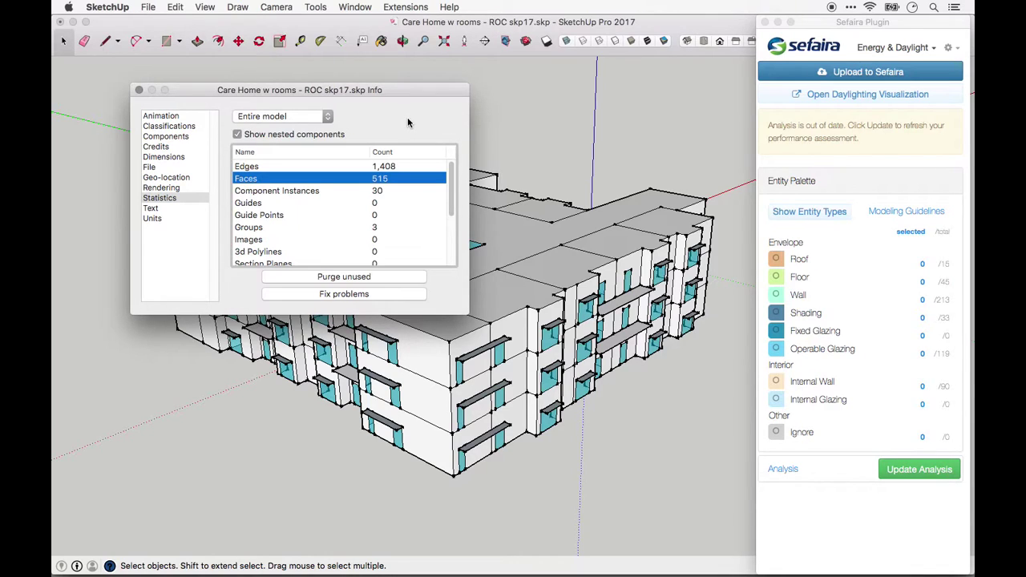
pyautogui.moveTo(394, 93); pyautogui.dragTo(464, 91)
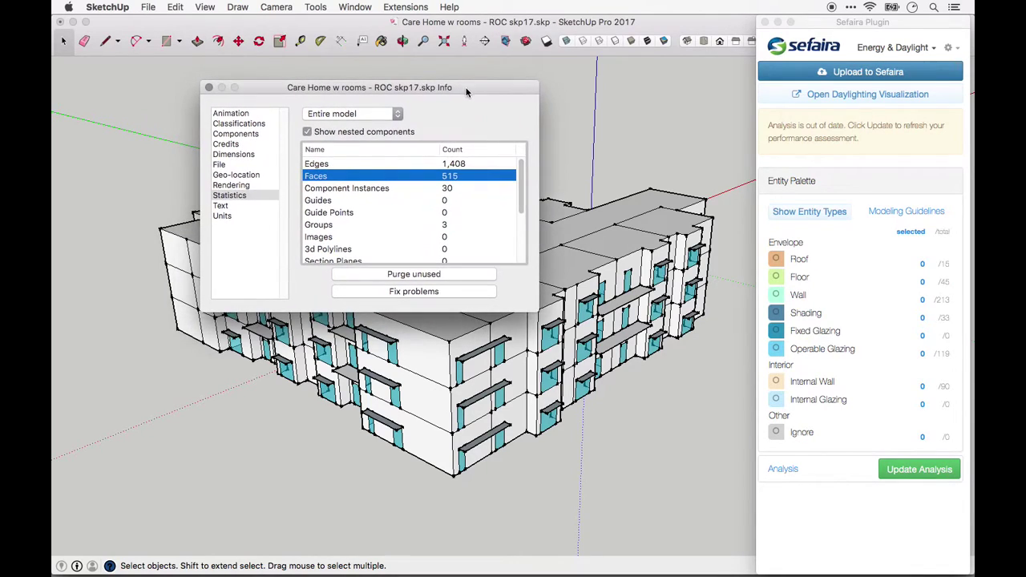
# Purge unused items and fix problems, confirming the validity check finds no problems
pyautogui.click(428, 275)
pyautogui.click(438, 293)
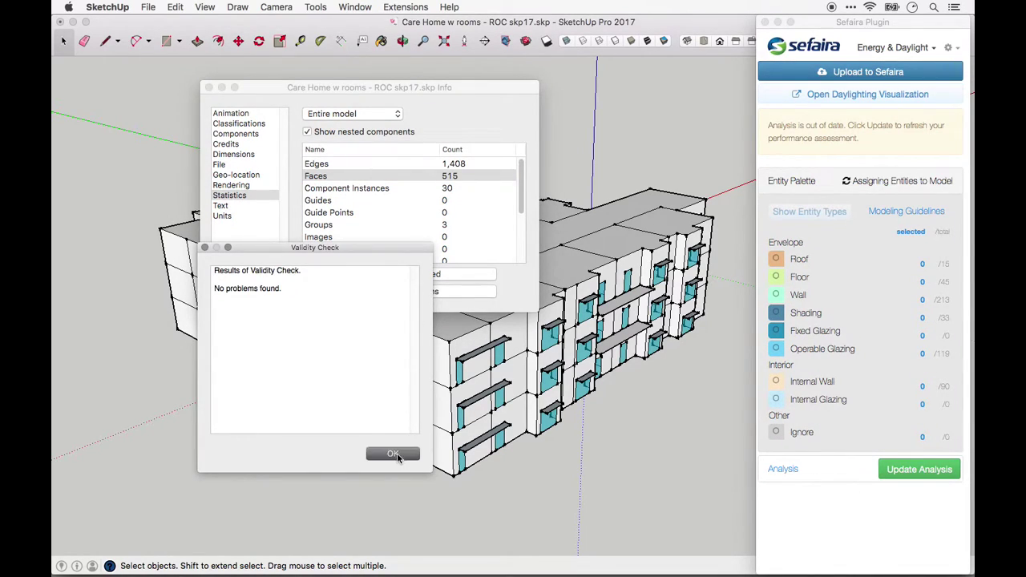
pyautogui.click(393, 454)
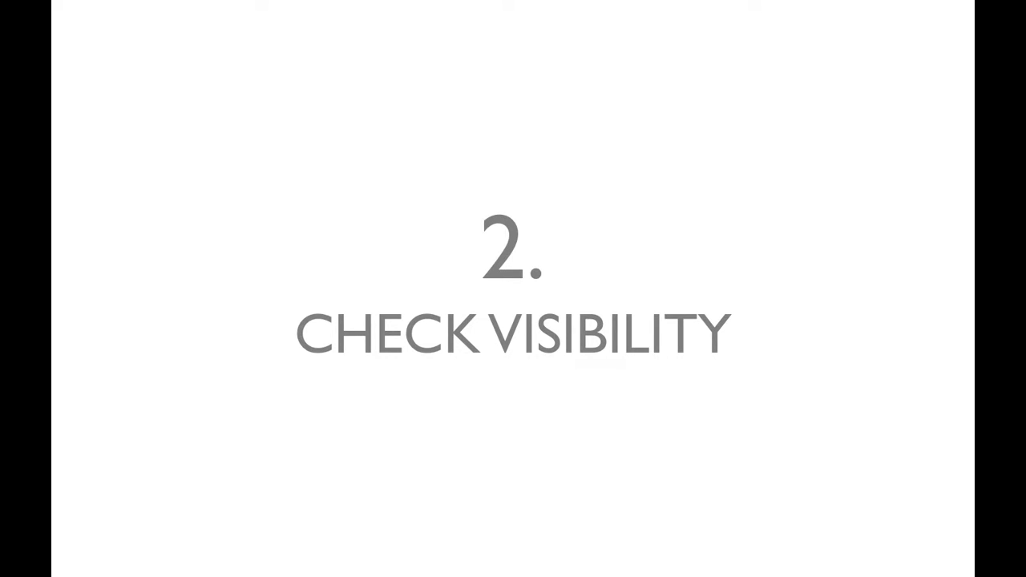
# In model.skp, bring up the context menu for the ground surface
pyautogui.rightClick(281, 414)
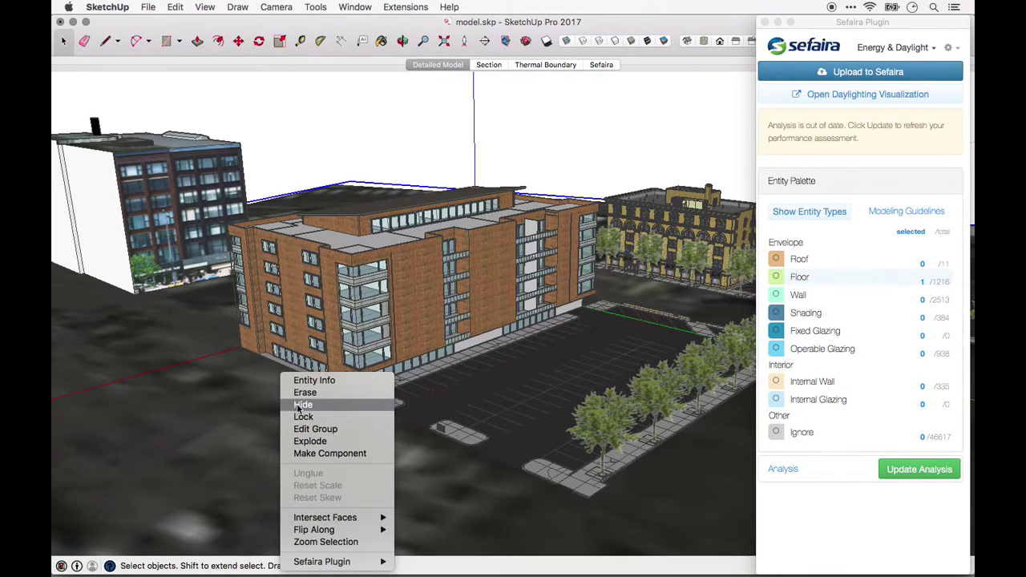
# Hide the ground surface and the parking-lot component with its nearby buildings
pyautogui.click(303, 405)
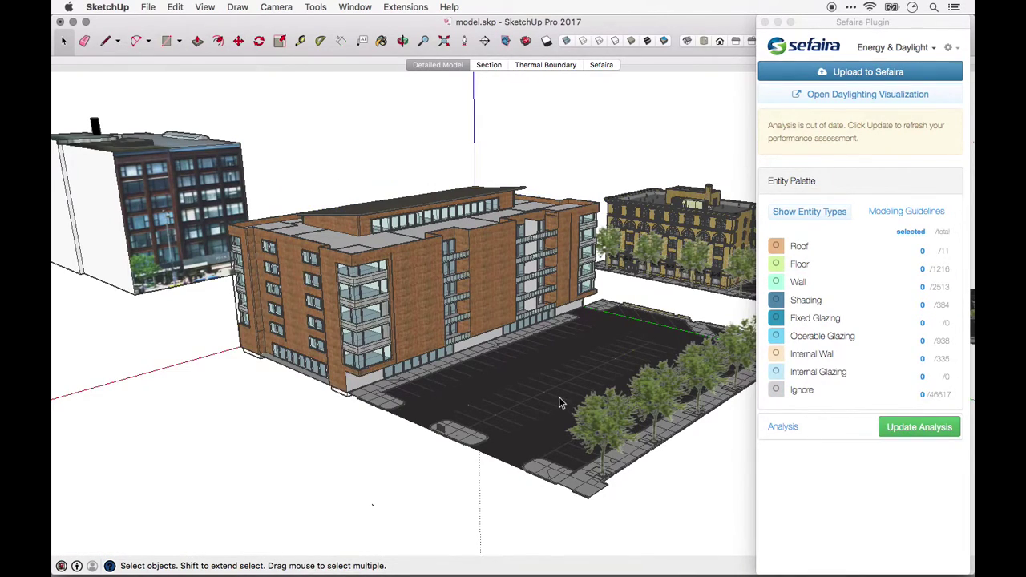
pyautogui.click(559, 397)
pyautogui.rightClick(559, 397)
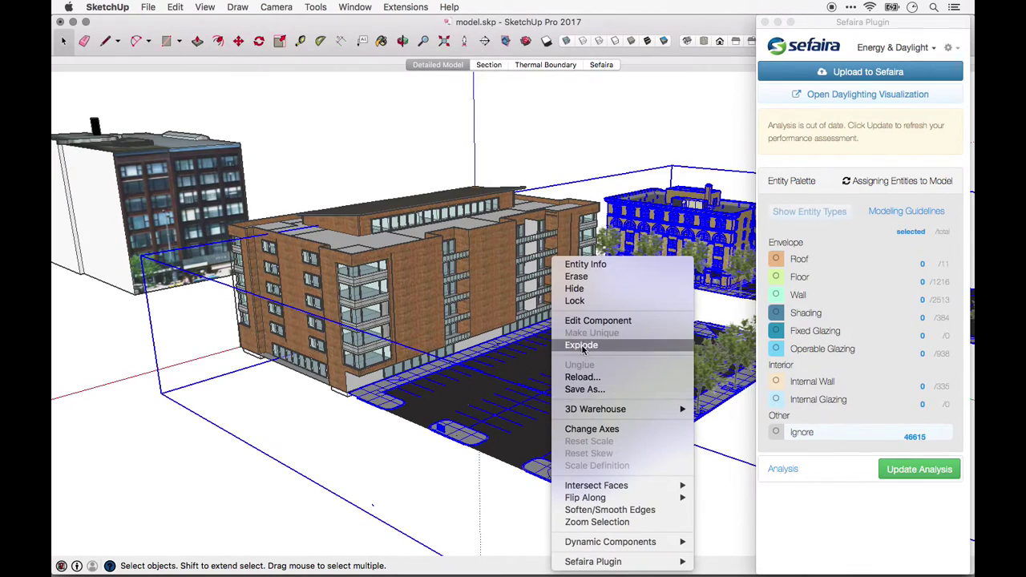
pyautogui.click(574, 289)
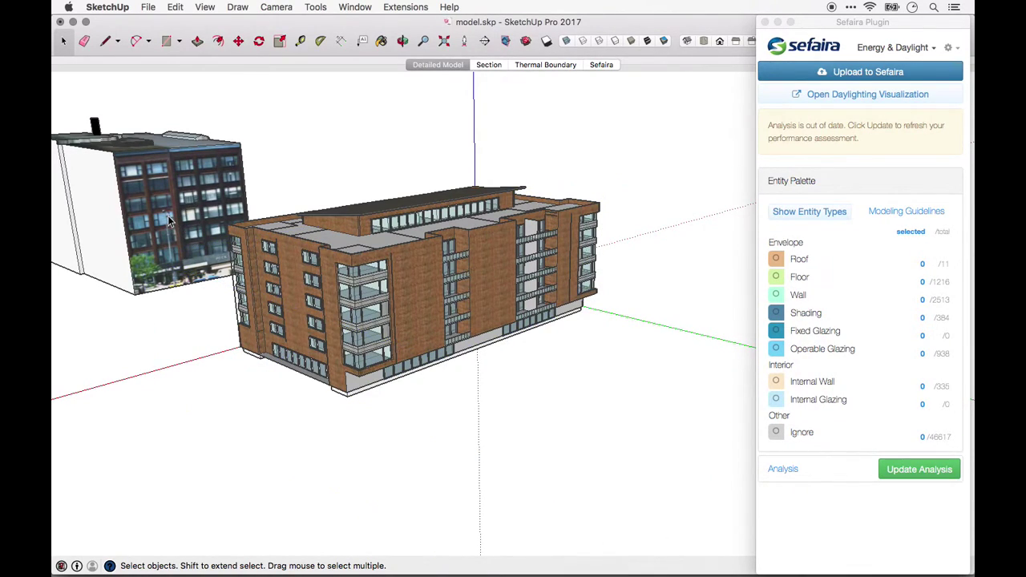
# Hide the neighbouring building on the left and switch to the Sefaira scene
pyautogui.click(167, 215)
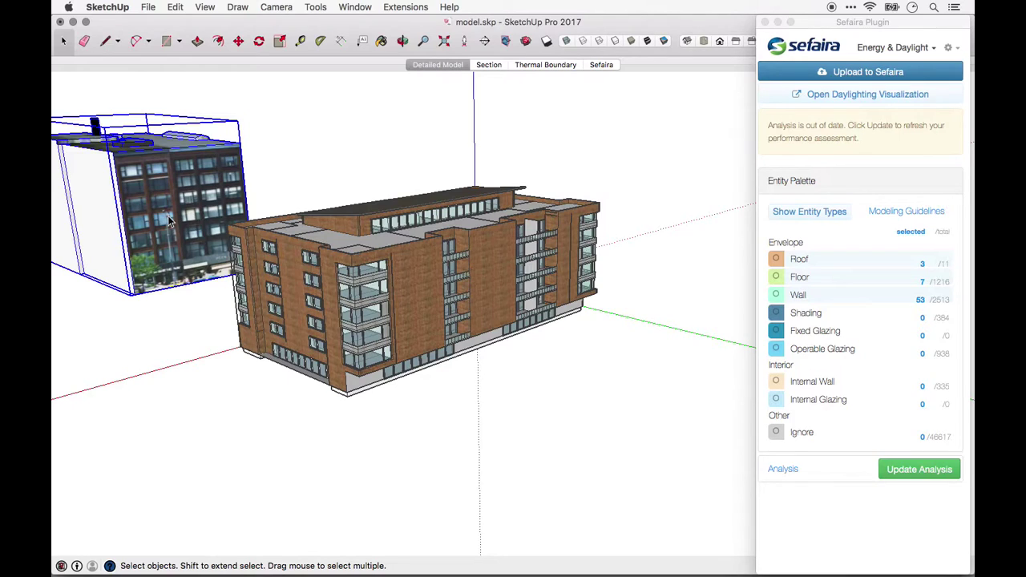
pyautogui.press('Delete')
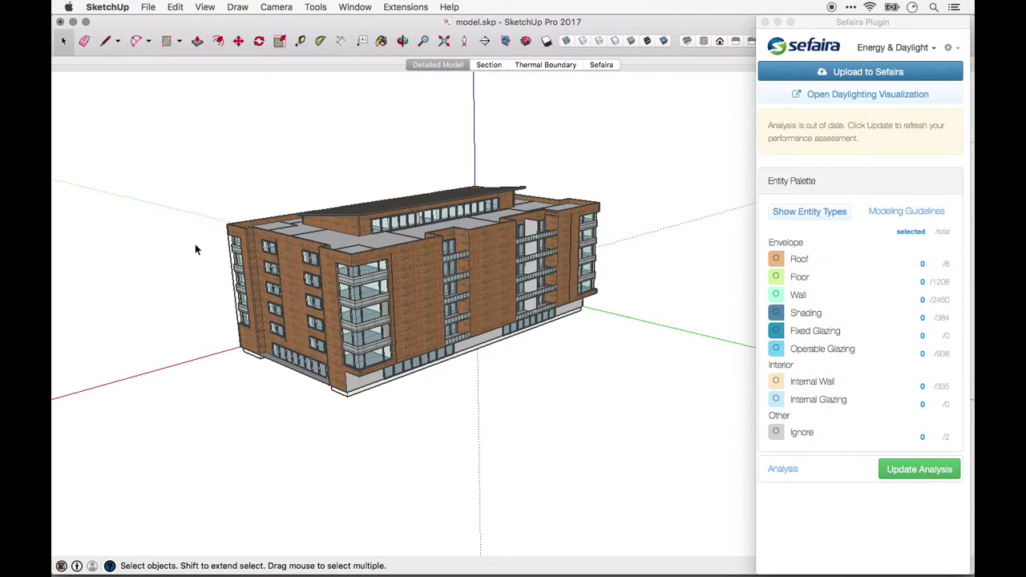
pyautogui.click(601, 65)
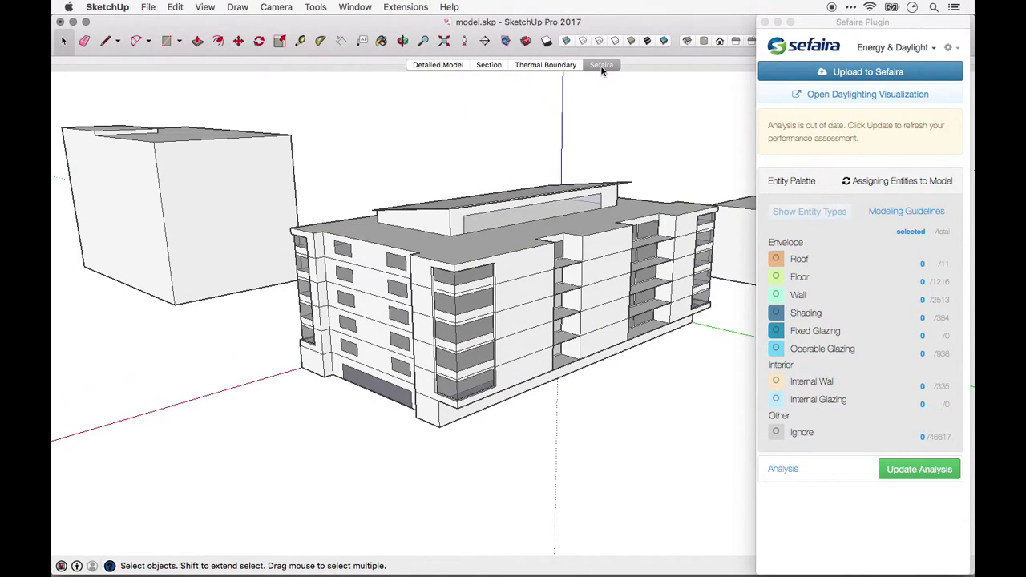
pyautogui.moveTo(533, 252); pyautogui.dragTo(489, 260, button='middle')
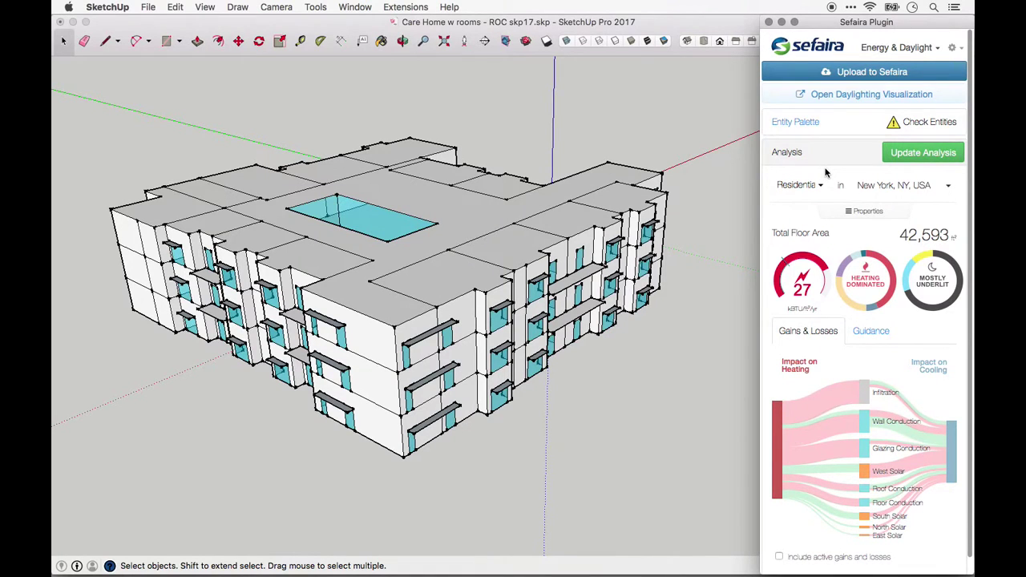
# Colour the care home by Sefaira entity type and briefly isolate the roofs
pyautogui.click(826, 127)
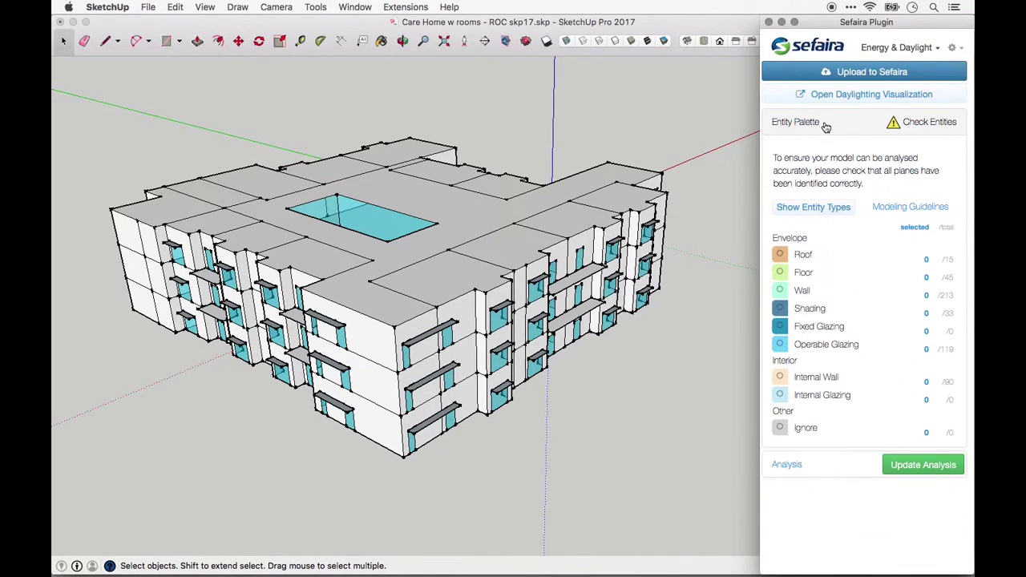
pyautogui.click(814, 207)
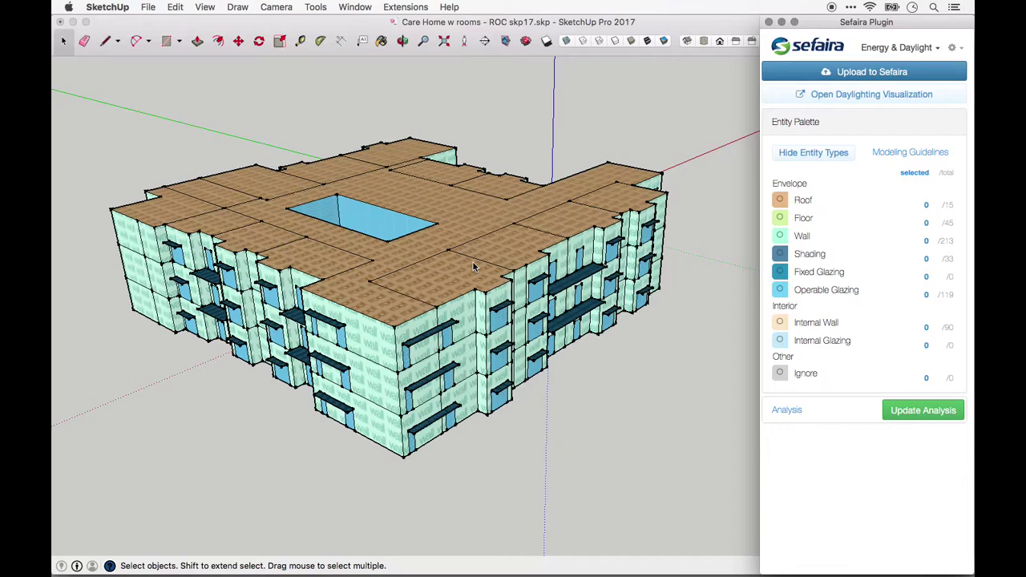
pyautogui.click(780, 203)
pyautogui.click(780, 204)
# Isolate the floors, inspect them from another angle, then show all types again
pyautogui.click(781, 218)
pyautogui.moveTo(504, 298)
pyautogui.mouseDown(button='middle')
pyautogui.moveTo(518, 195)
pyautogui.moveTo(505, 309)
pyautogui.mouseUp(button='middle')
pyautogui.click(780, 218)
# Isolate the walls, inspect them from another angle, and bring up the Sefaira analysis results
pyautogui.click(780, 237)
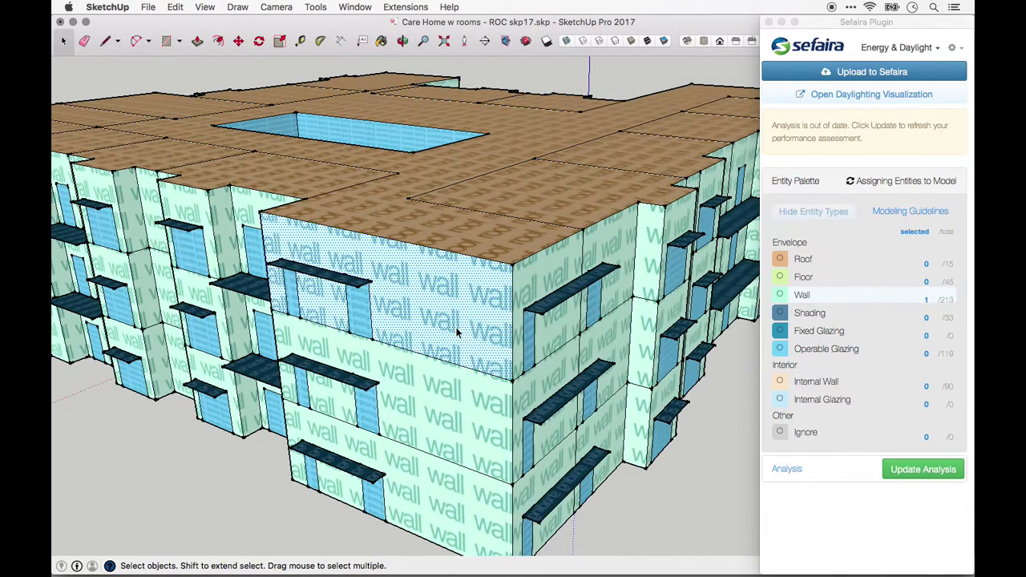
pyautogui.scroll(-2, 457, 333)
pyautogui.scroll(-5, 457, 332)
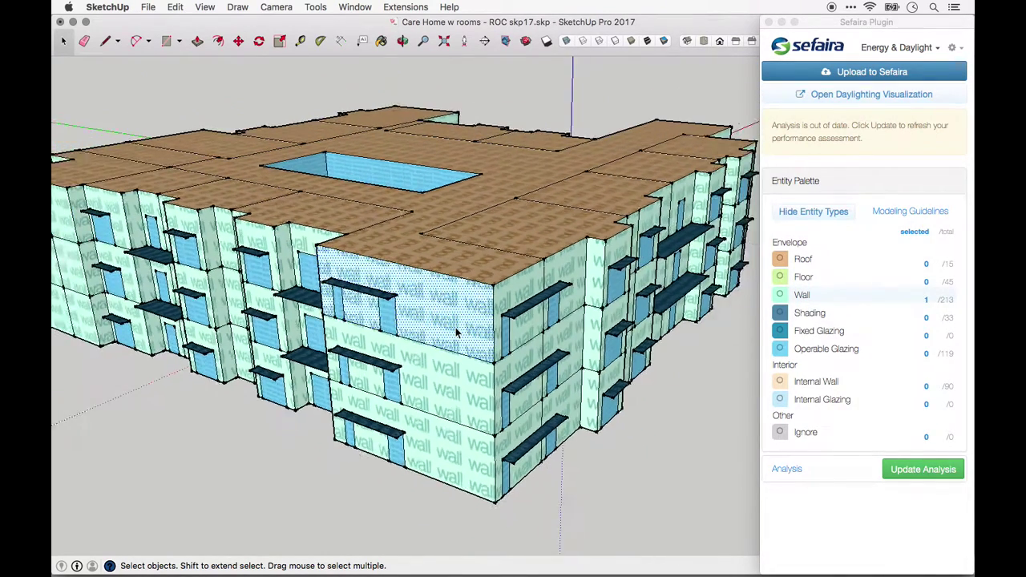
pyautogui.moveTo(457, 333)
pyautogui.mouseDown(button='middle')
pyautogui.moveTo(465, 337)
pyautogui.moveTo(399, 398)
pyautogui.moveTo(467, 341)
pyautogui.mouseUp(button='middle')
pyautogui.click(383, 420)
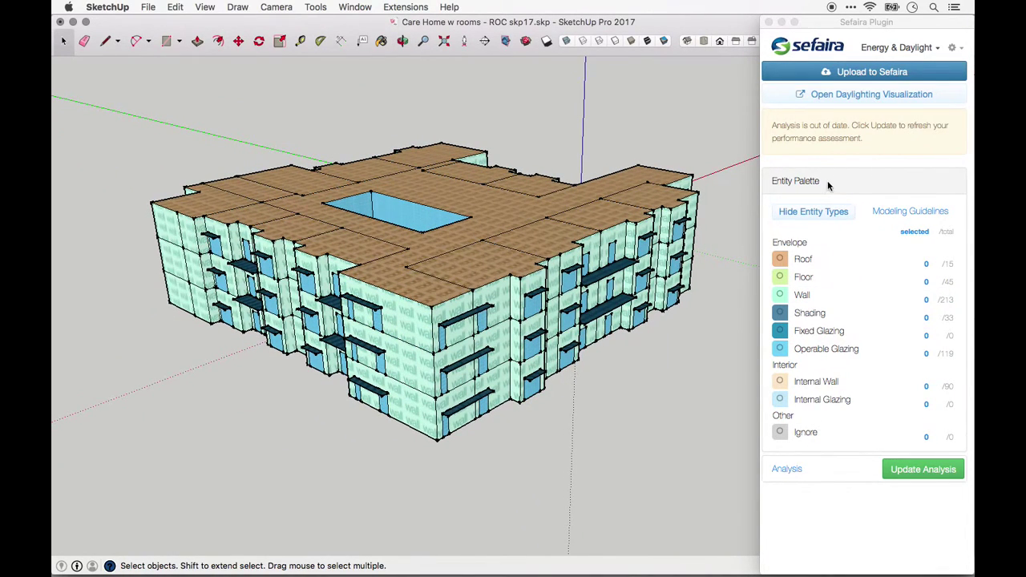
pyautogui.click(821, 469)
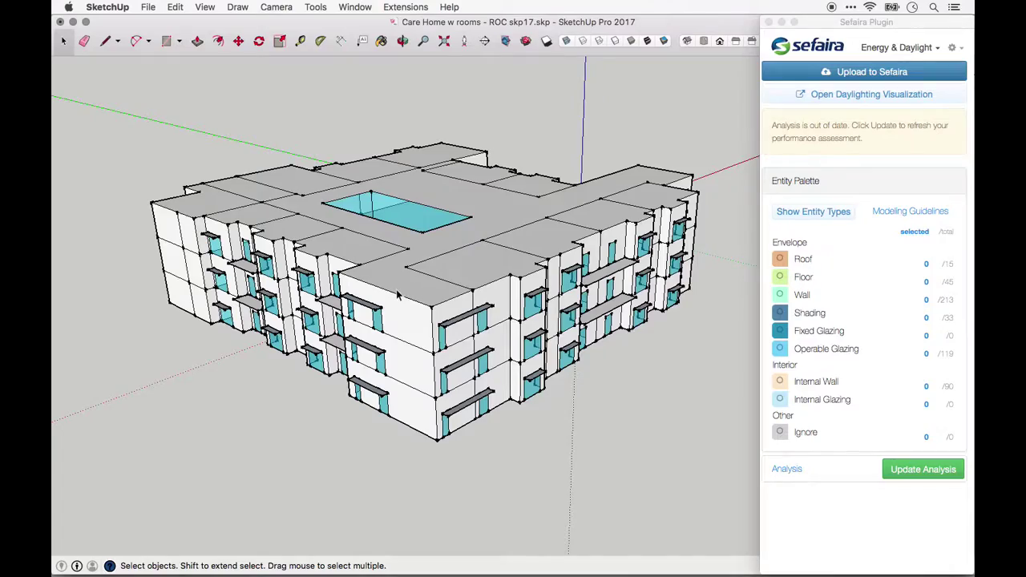
pyautogui.press('o')
pyautogui.moveTo(401, 293)
pyautogui.mouseDown()
pyautogui.moveTo(422, 351)
pyautogui.moveTo(357, 312)
pyautogui.moveTo(714, 279)
pyautogui.moveTo(508, 337)
pyautogui.mouseUp()
pyautogui.press('space')
pyautogui.scroll(-3, 509, 336)
pyautogui.moveTo(481, 291); pyautogui.dragTo(399, 313, button='middle')
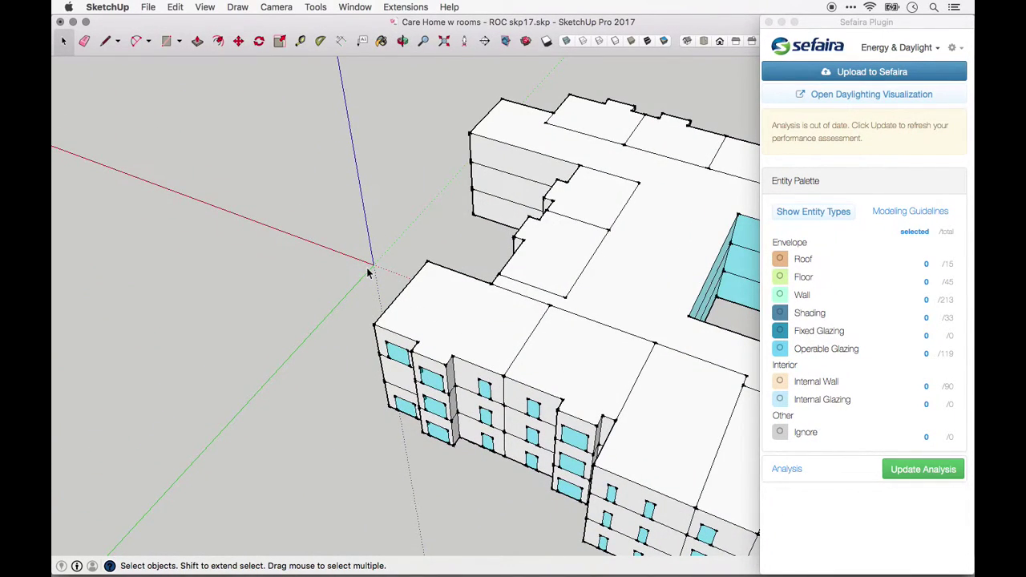
pyautogui.moveTo(465, 314); pyautogui.dragTo(435, 292, button='middle')
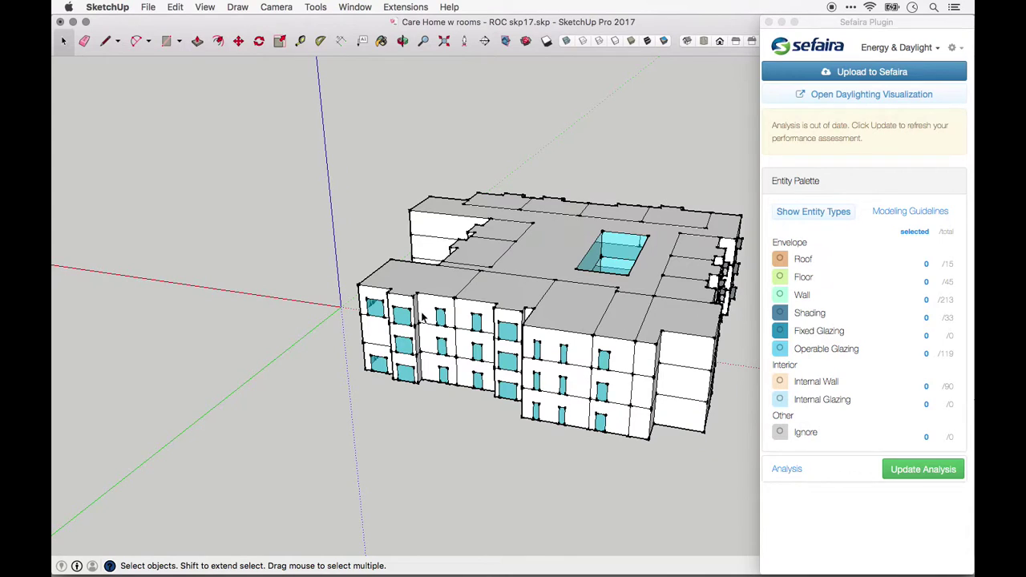
pyautogui.moveTo(394, 323); pyautogui.dragTo(529, 210, button='middle')
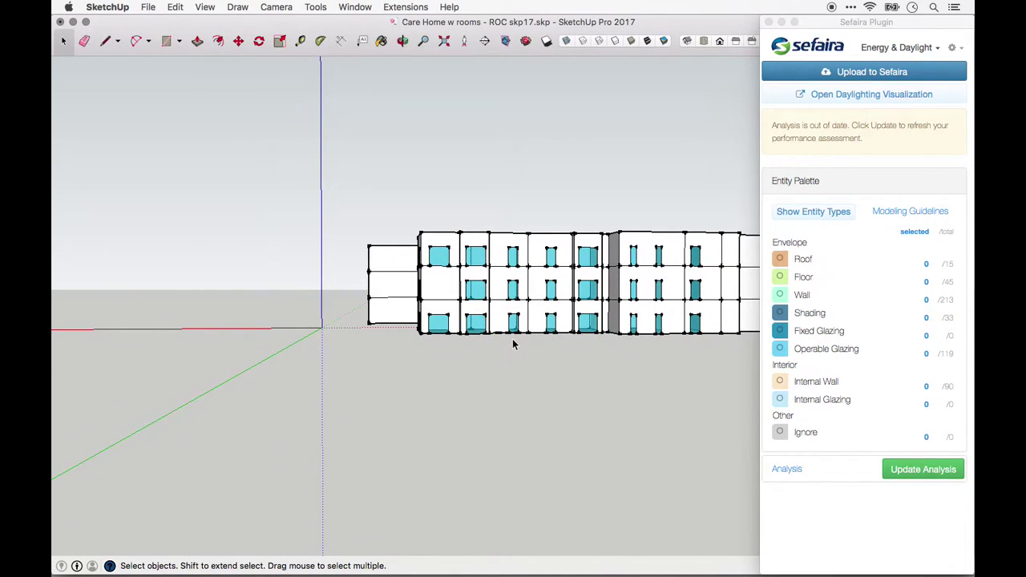
pyautogui.moveTo(516, 337); pyautogui.dragTo(471, 387, button='middle')
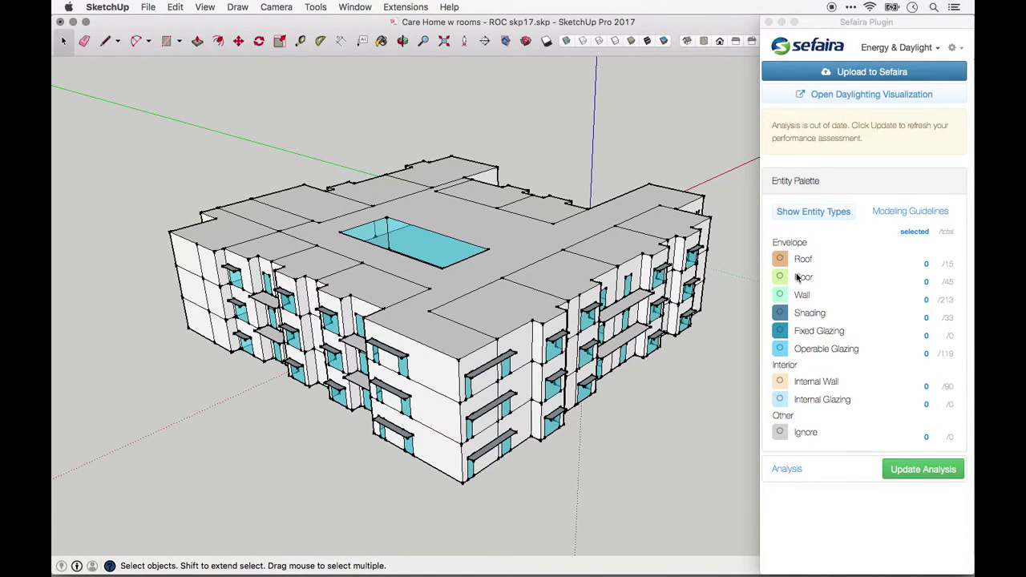
# Isolate the floor slabs, view them from above, and select corridor and wing floor faces
pyautogui.click(780, 280)
pyautogui.click(780, 281)
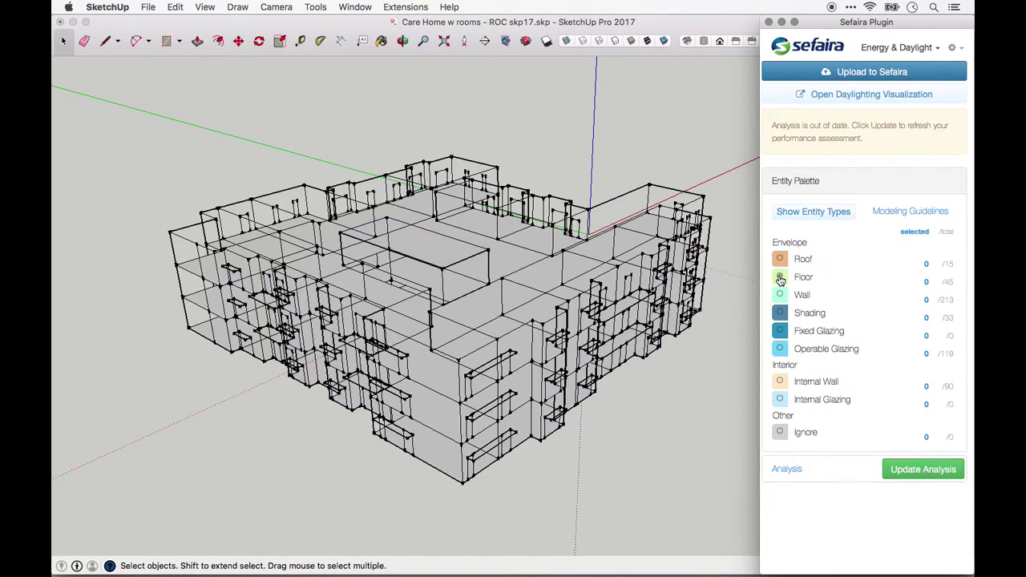
pyautogui.moveTo(529, 290); pyautogui.dragTo(400, 405, button='middle')
pyautogui.click(387, 414)
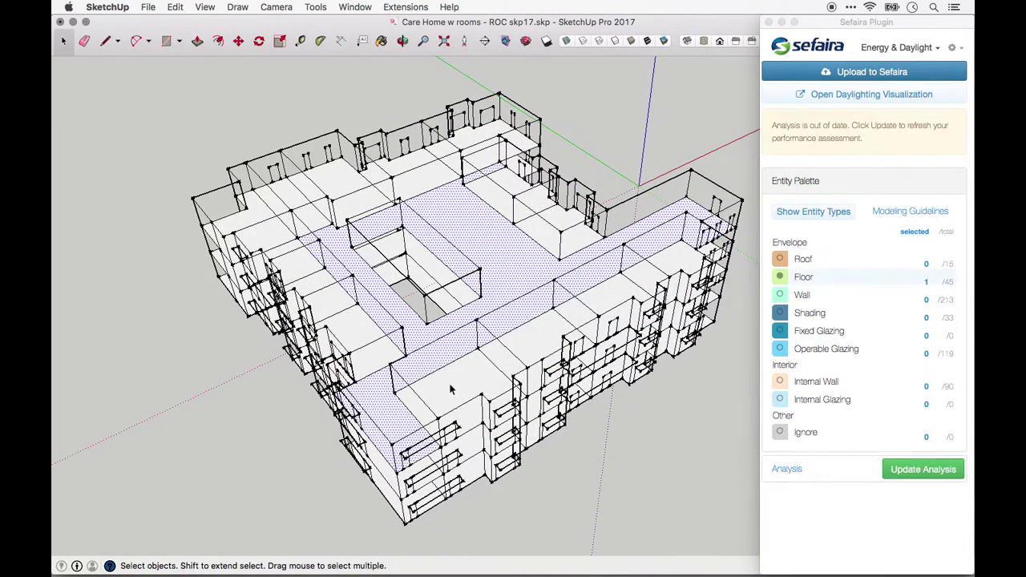
pyautogui.click(452, 390)
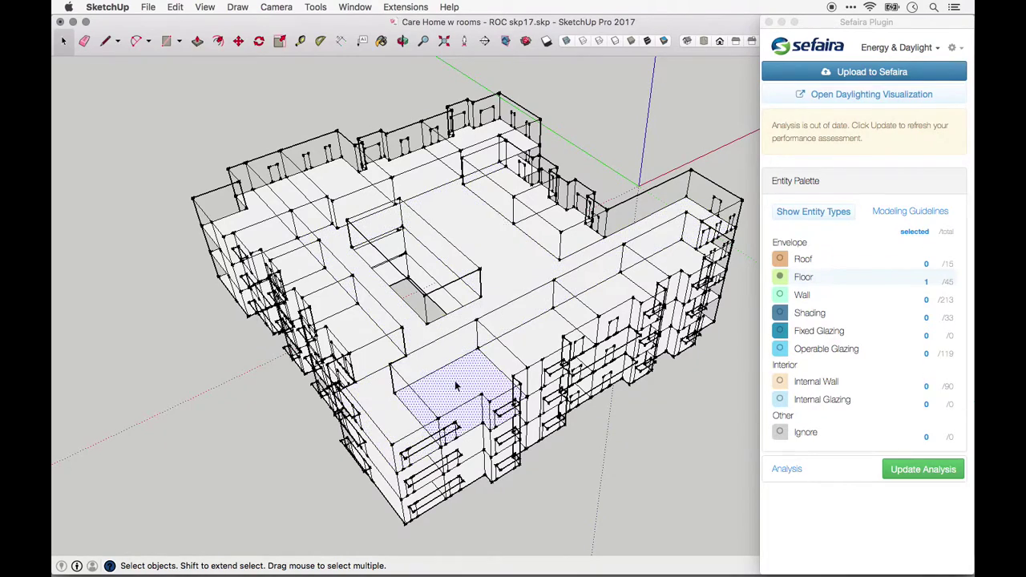
pyautogui.click(603, 303)
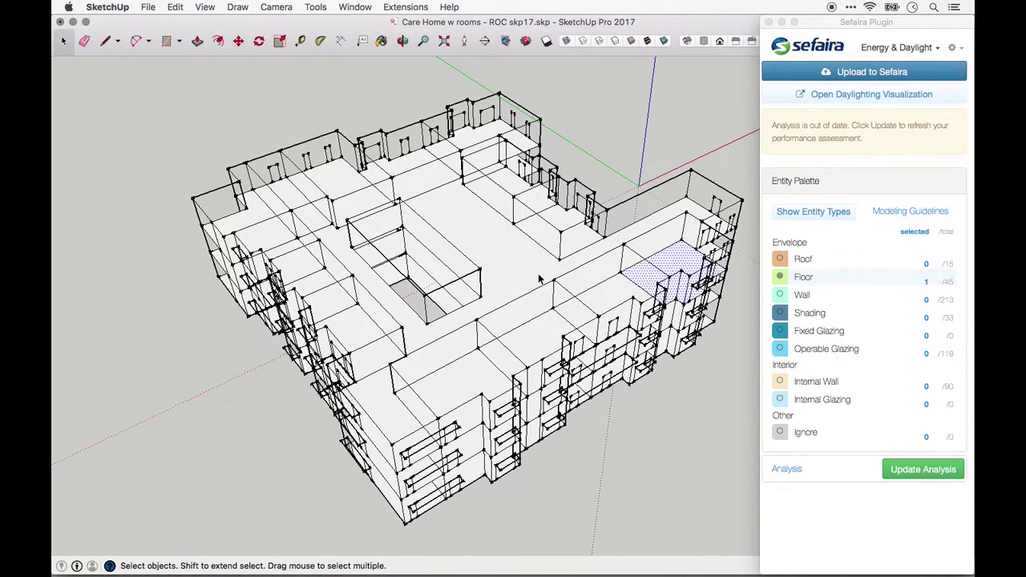